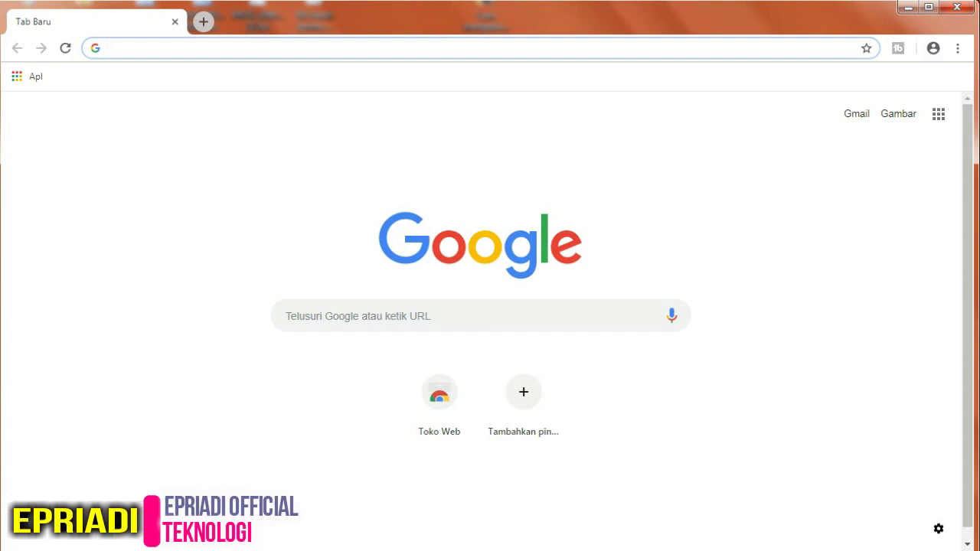
Step: Open the Windows Control Panel
click(952, 30)
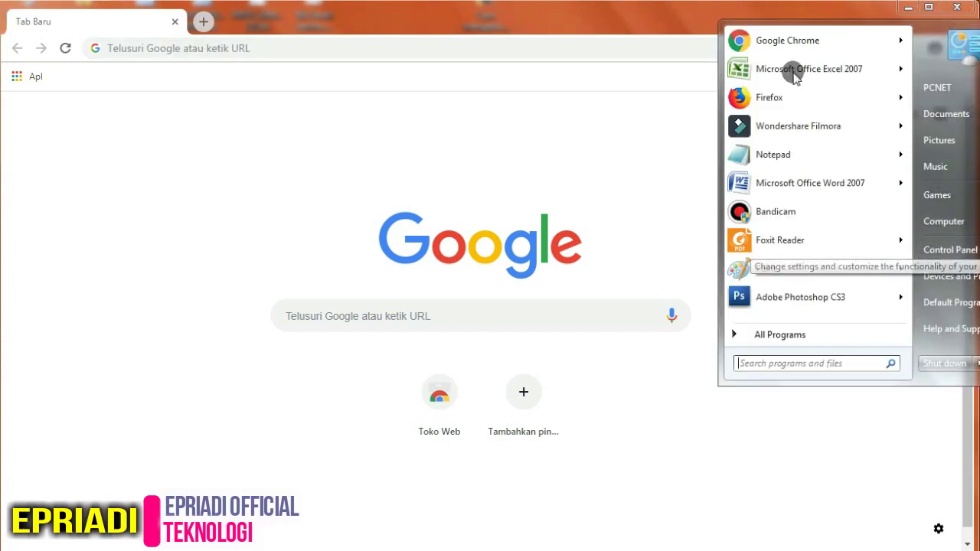
click(628, 26)
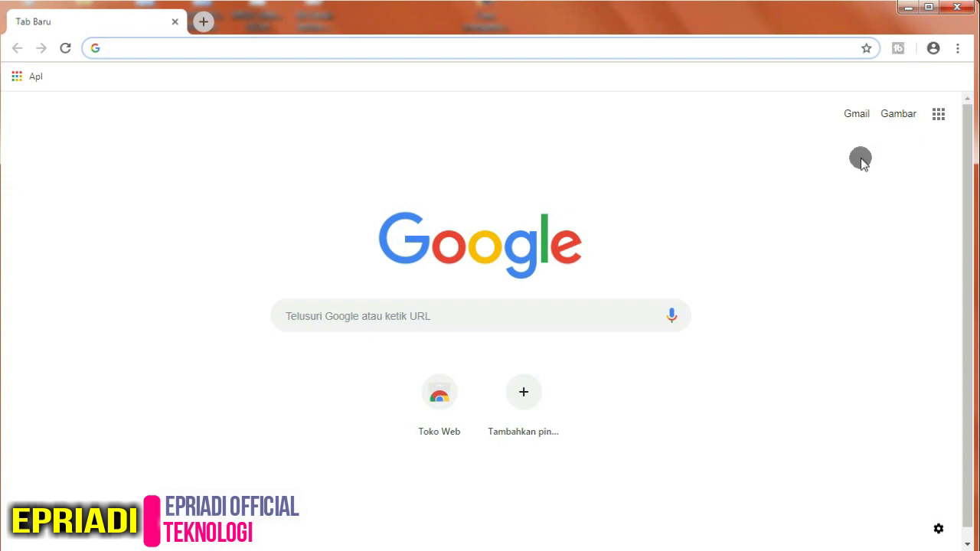
click(976, 6)
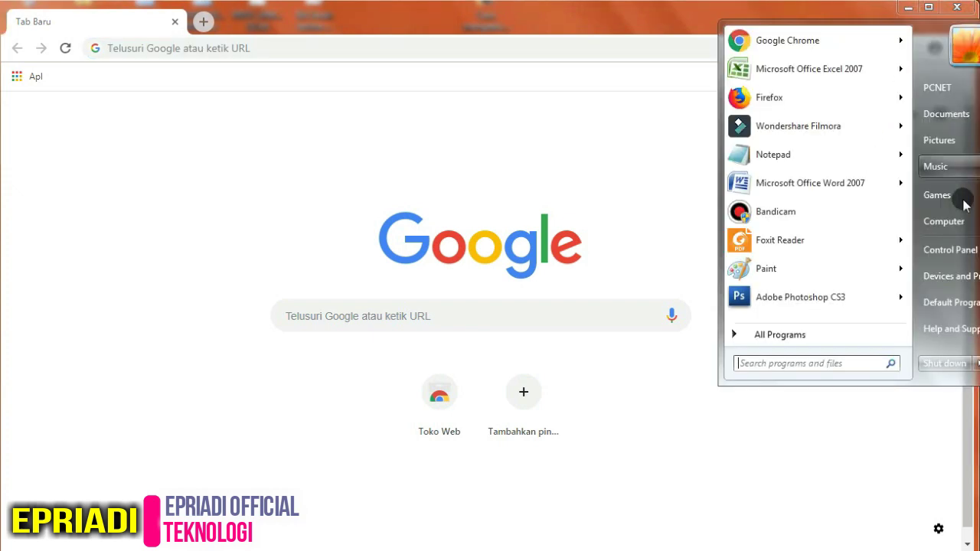
click(949, 249)
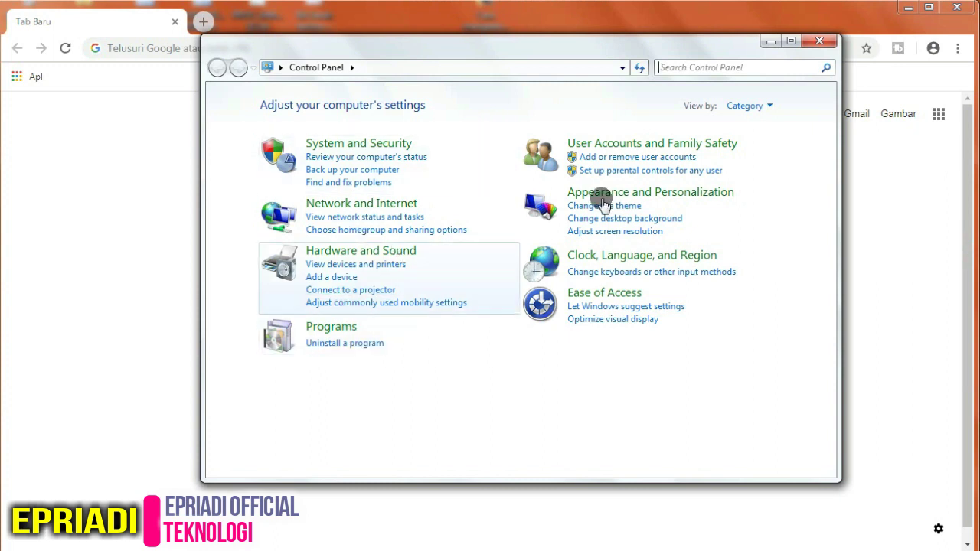
Step: Switch the Control Panel view to Large icons and back to Category
click(769, 108)
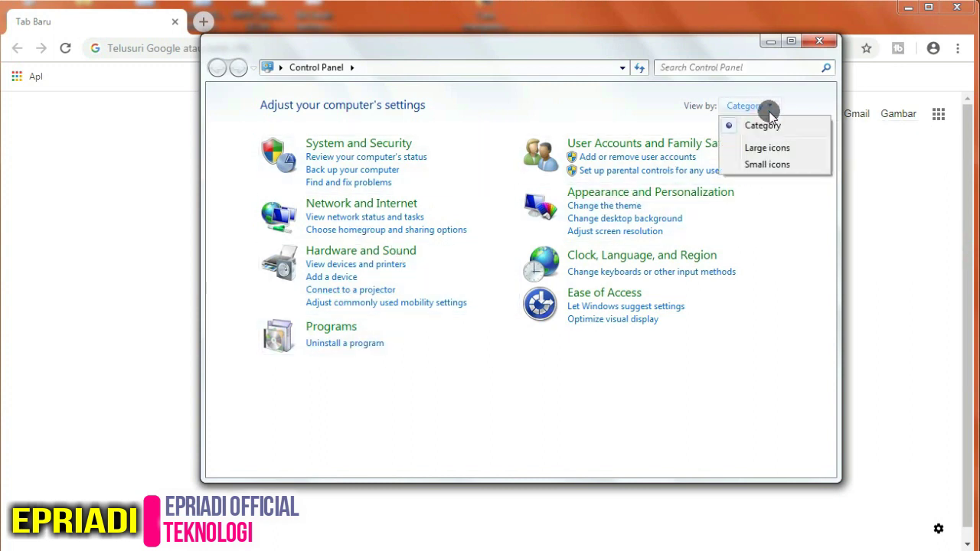
click(754, 148)
click(766, 107)
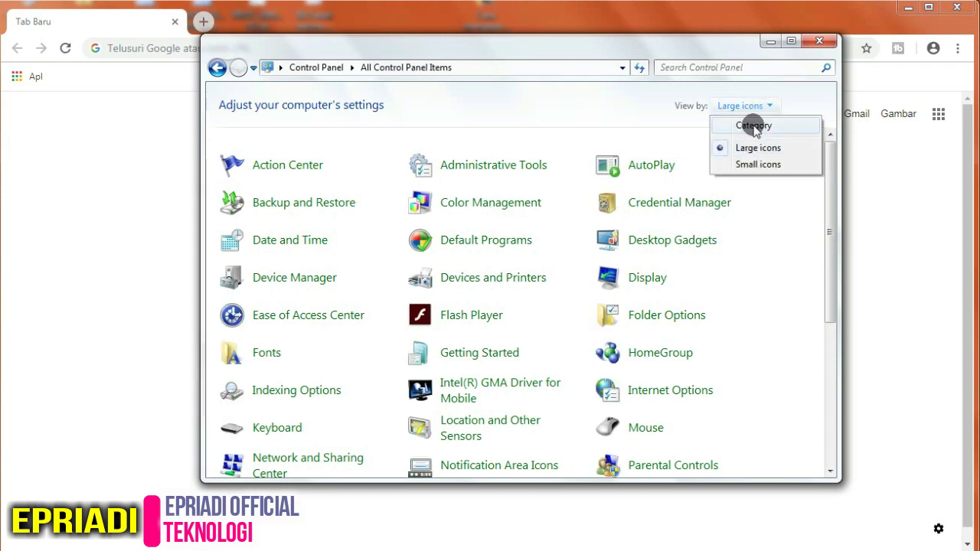
click(753, 127)
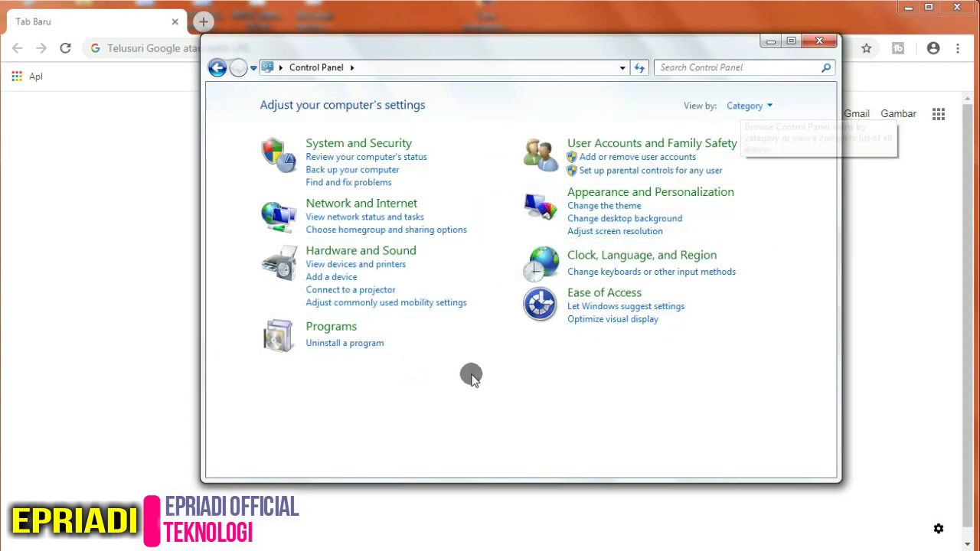
Step: Open the list of installed programs and select the Microsoft Visual C++ 2017 Redistributable (x86) entry
click(321, 344)
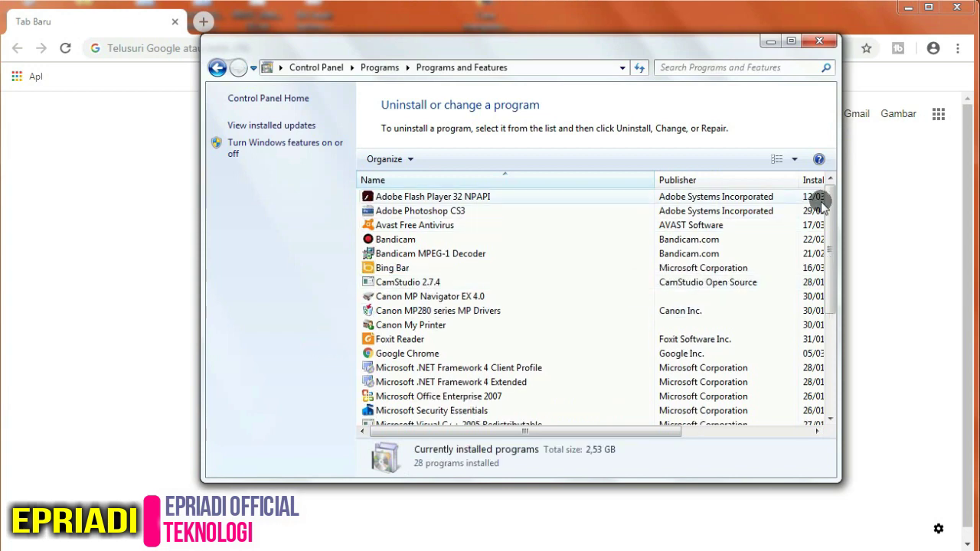
drag(828, 193, 822, 255)
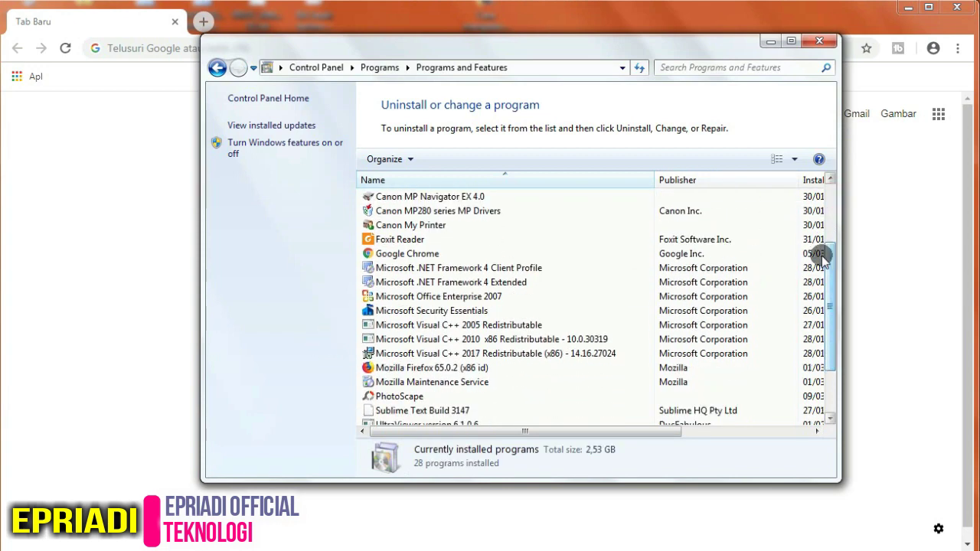
click(478, 326)
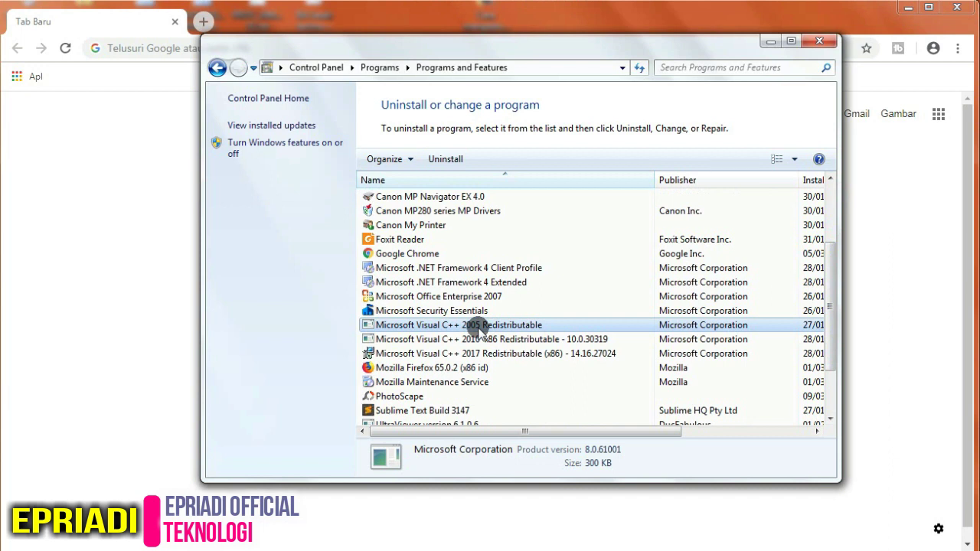
key(Down)
key(Down)
key(Up)
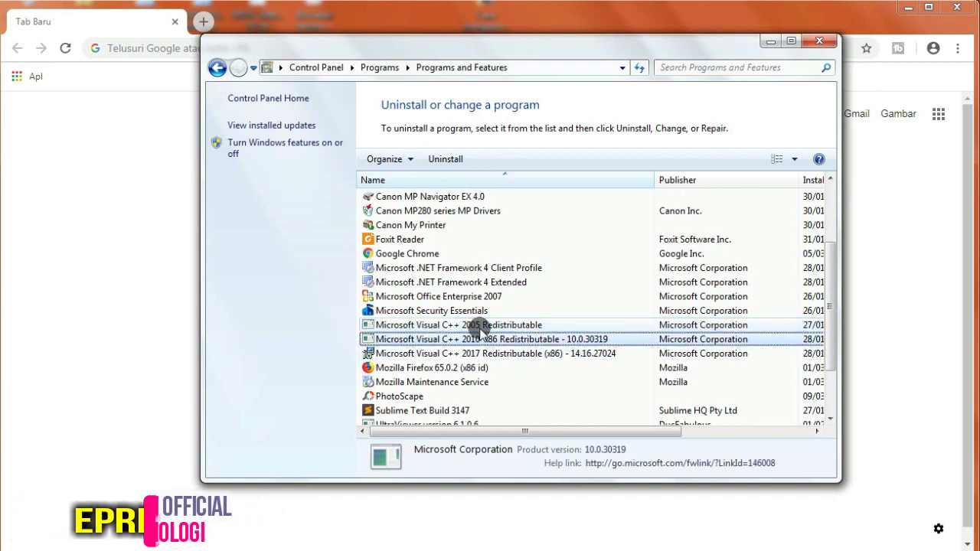
key(Down)
key(Up)
key(Up)
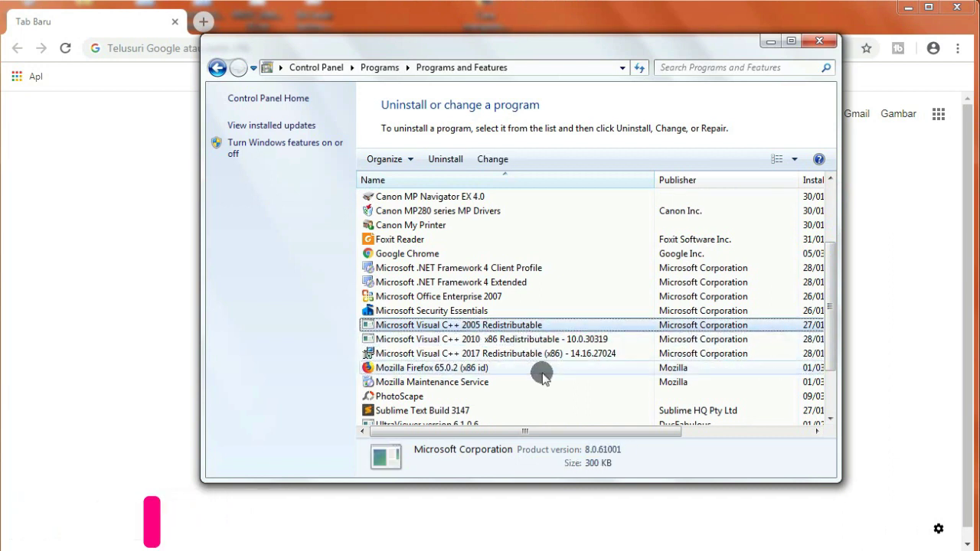
key(Down)
key(Down)
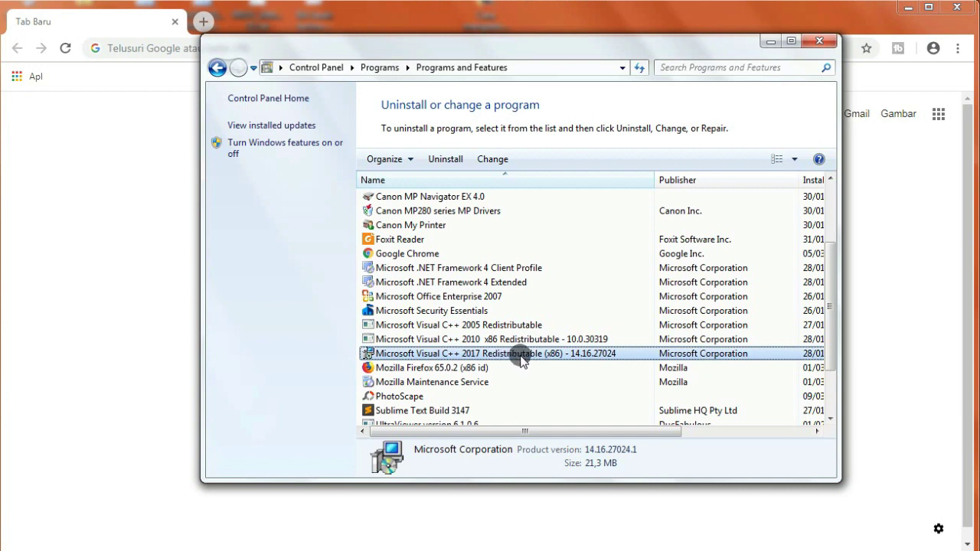
Step: Uninstall Microsoft Visual C++ 2017 Redistributable (x86) - 14.16.27024 and minimize the installed programs window
double_click(481, 356)
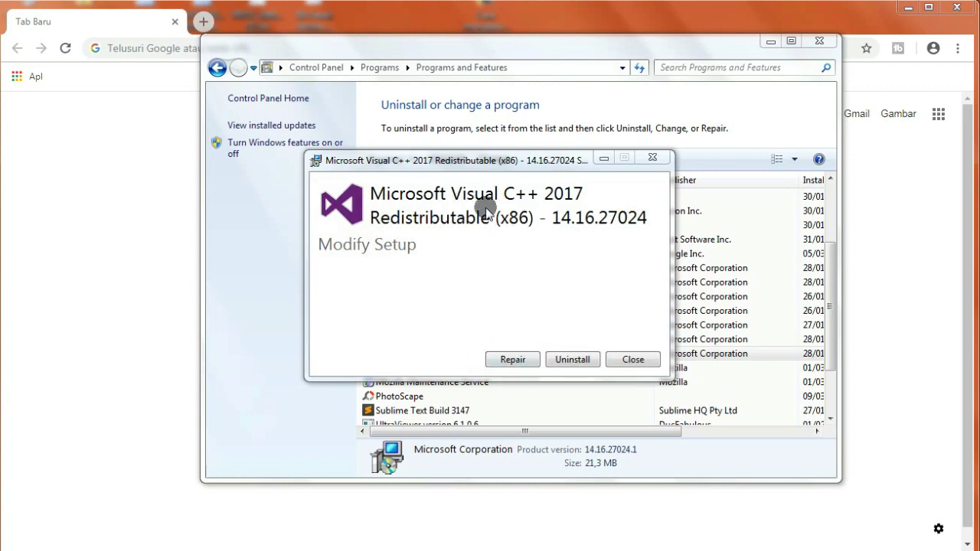
click(571, 361)
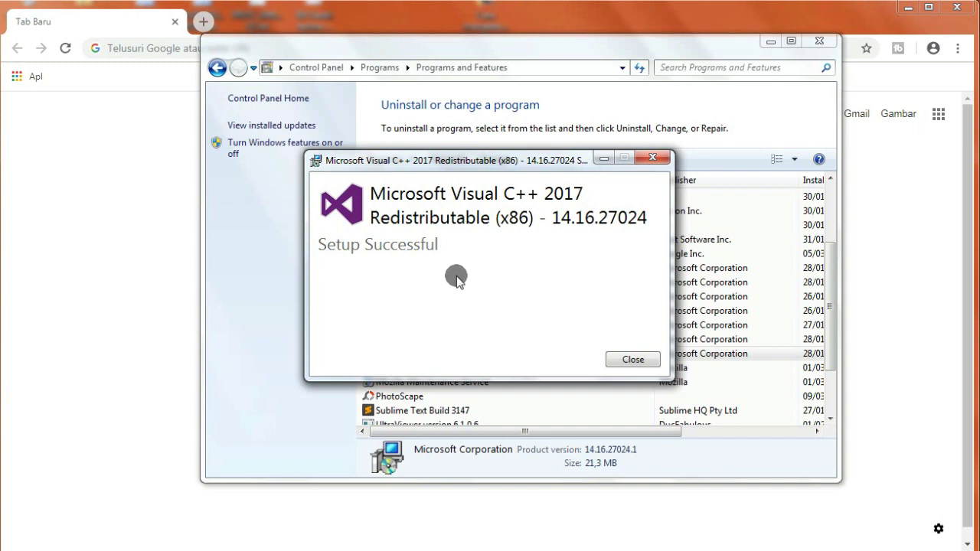
click(623, 358)
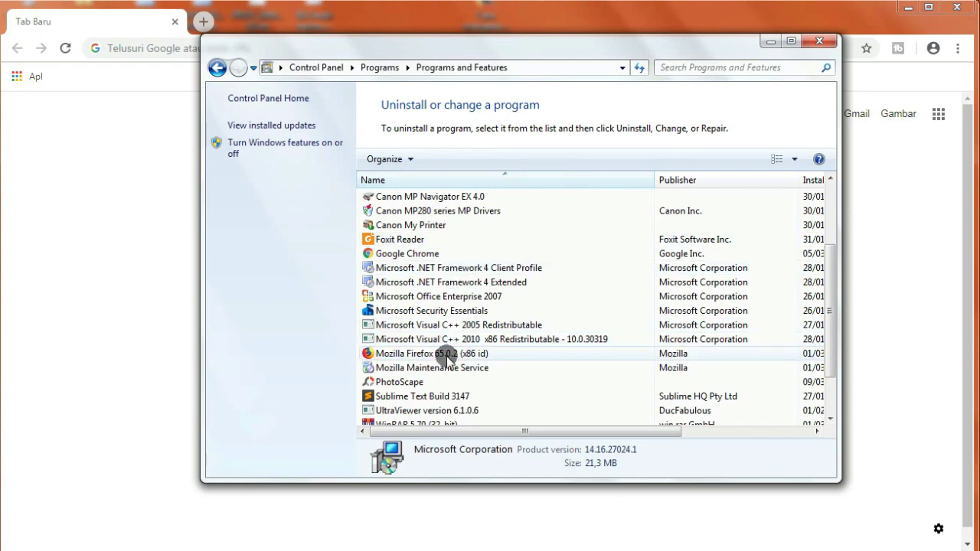
click(769, 41)
click(745, 44)
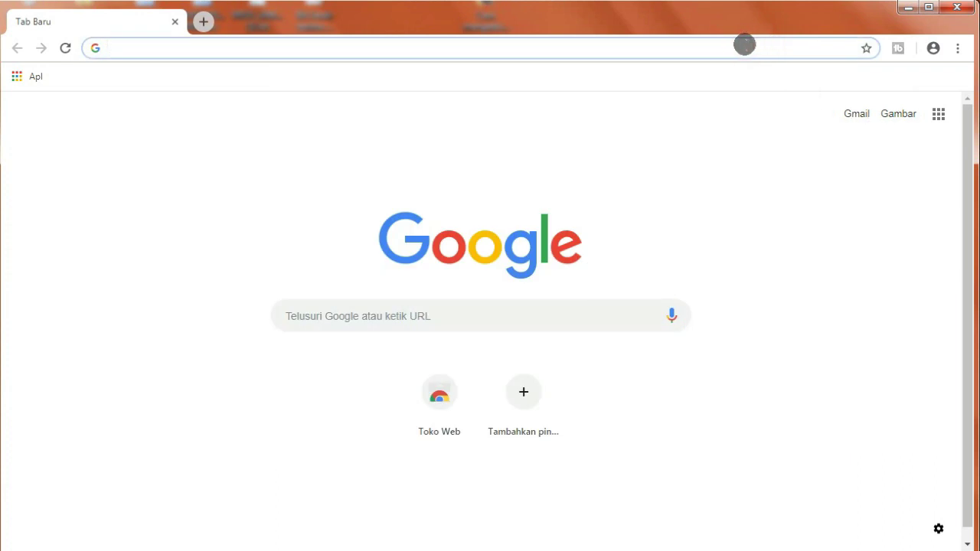
text(https://support.microsoft.com/id-id/help/2977003/the-latest-supported-visual-c-downloads)
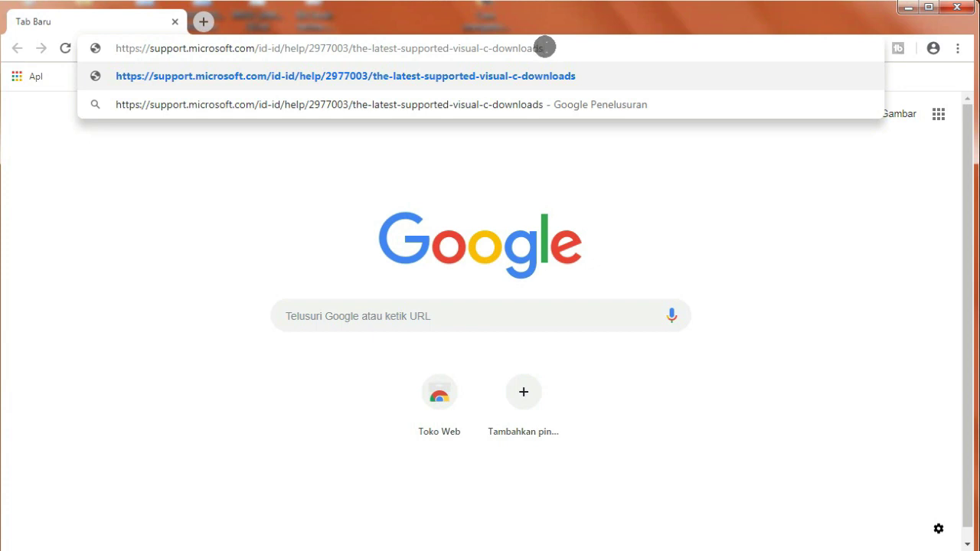
key(Return)
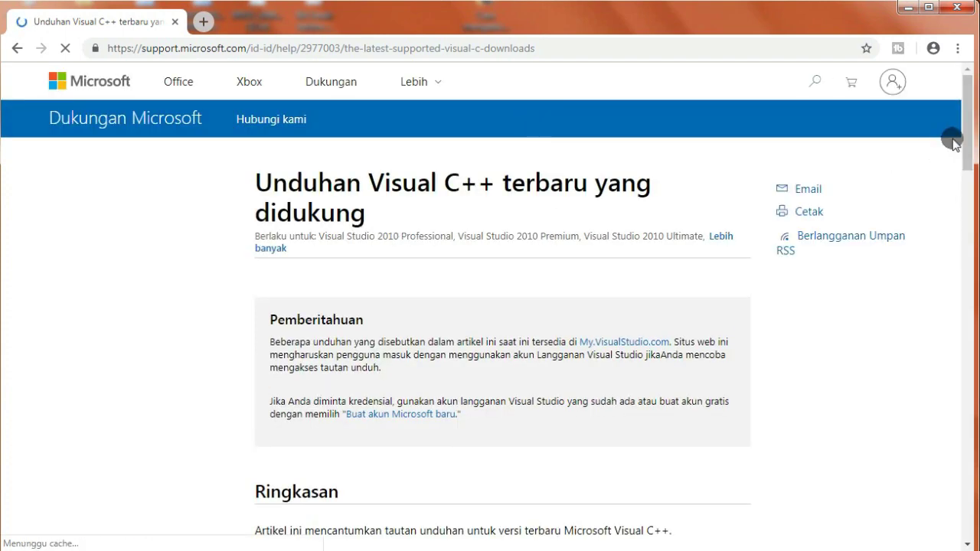
drag(968, 137, 963, 223)
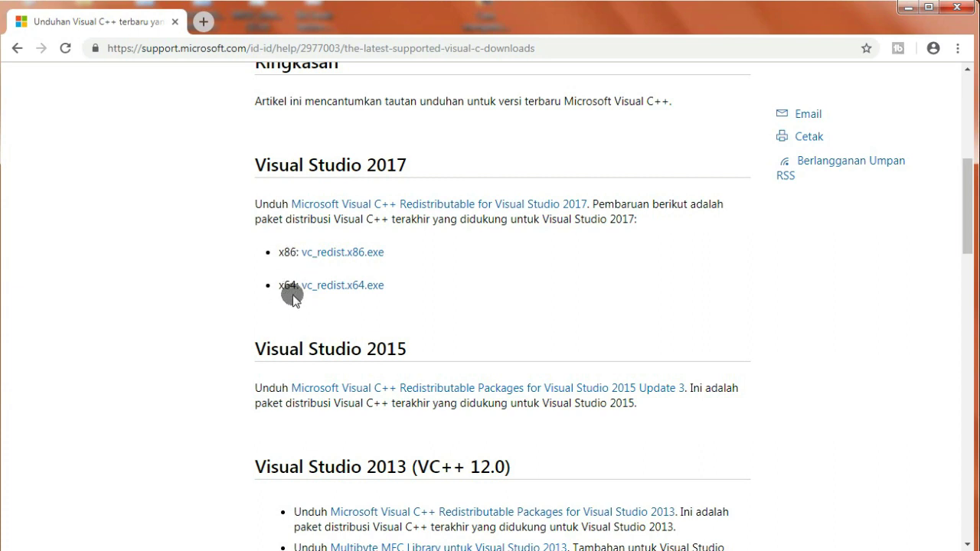
Step: Check the computer's system type in the Windows system properties, and close that window
click(961, 42)
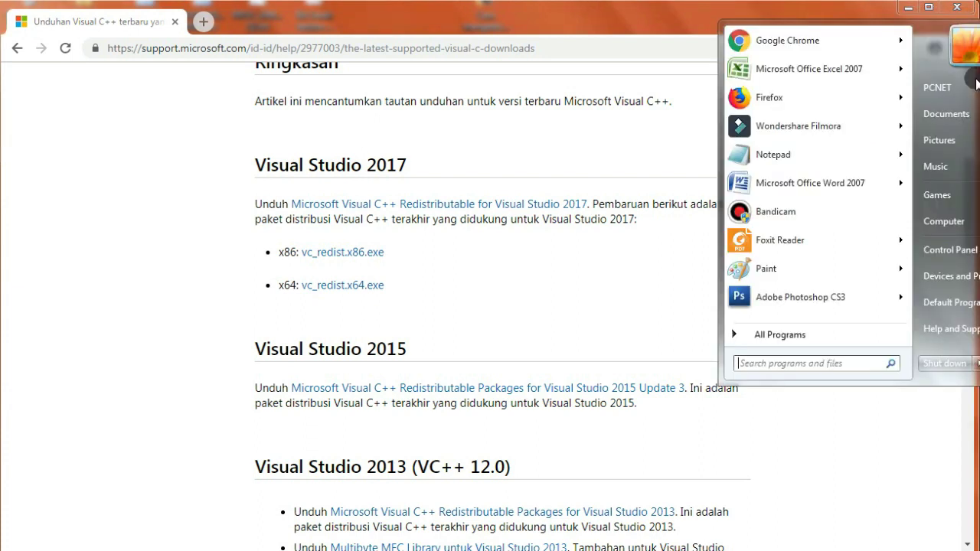
right_click(941, 227)
click(873, 354)
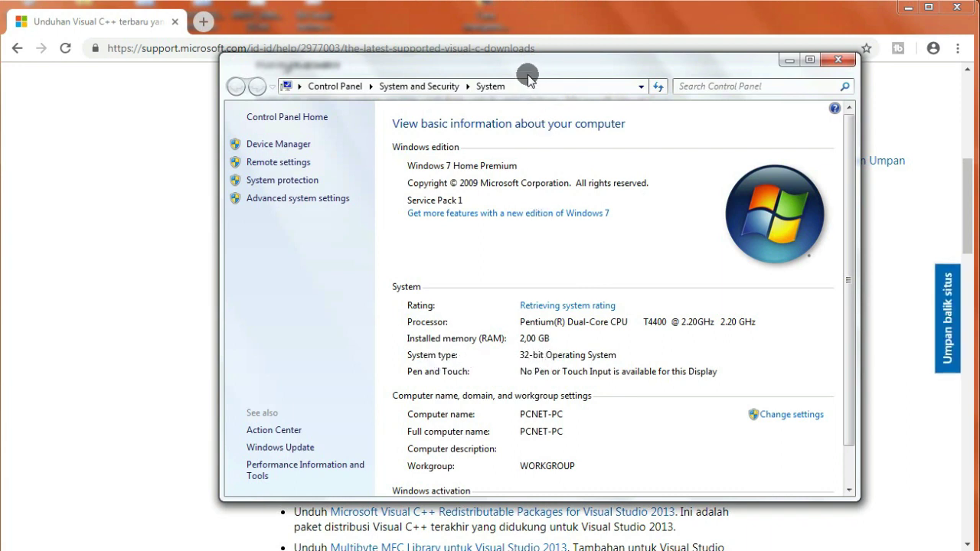
drag(526, 73, 615, 76)
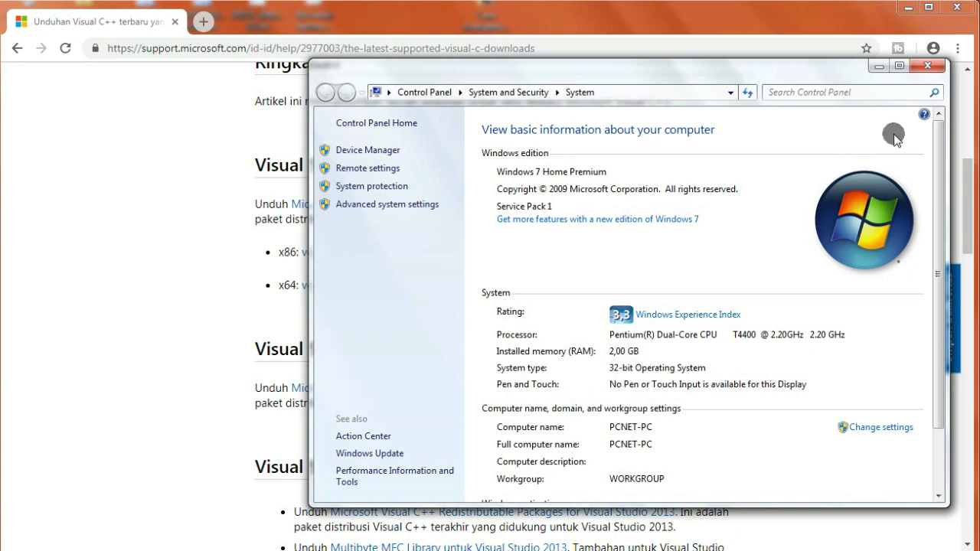
click(928, 66)
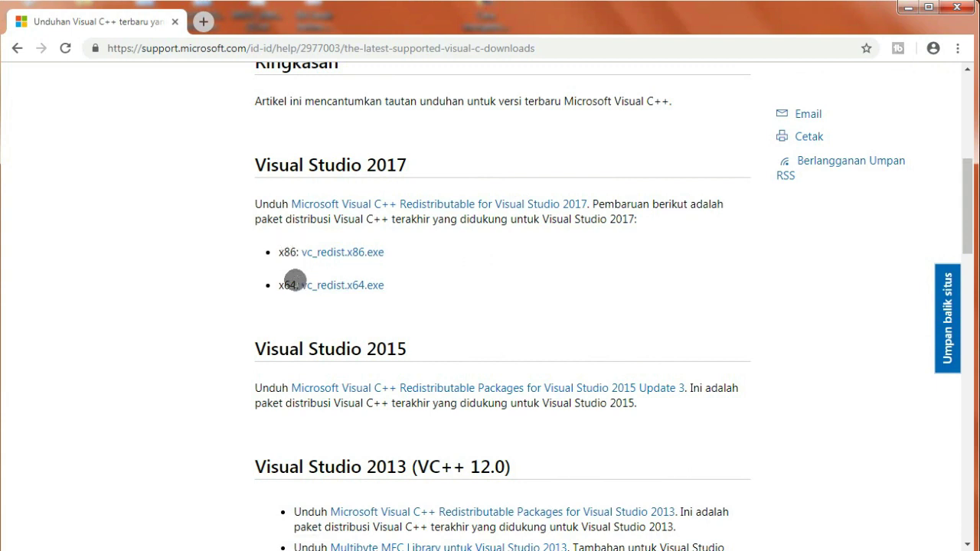
Step: Download vc_redist.x86.exe for Visual Studio 2017 and show the file in its folder
click(338, 257)
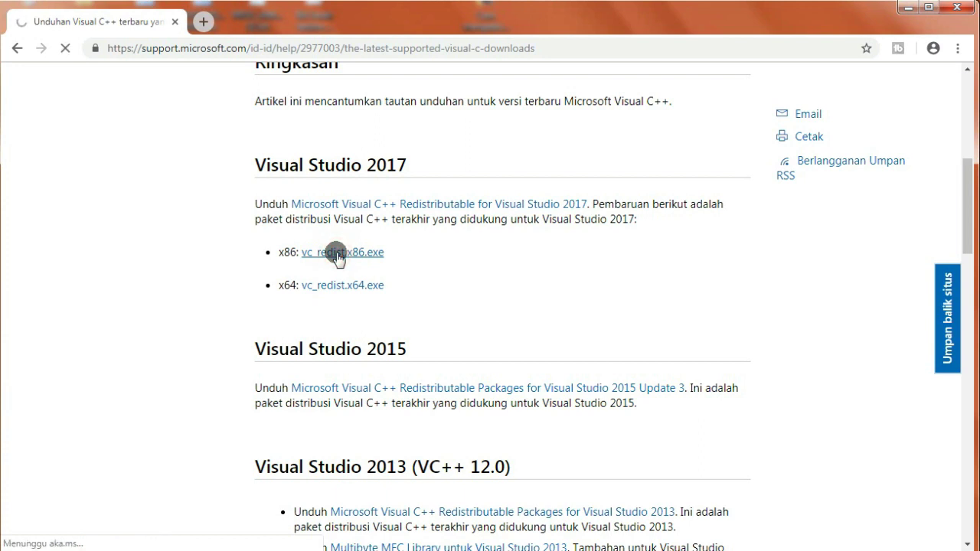
click(337, 252)
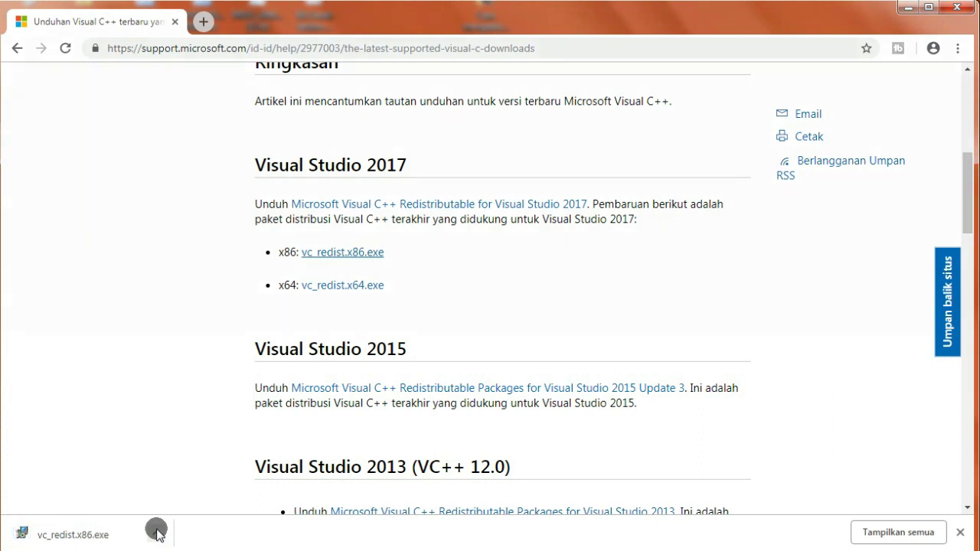
click(156, 534)
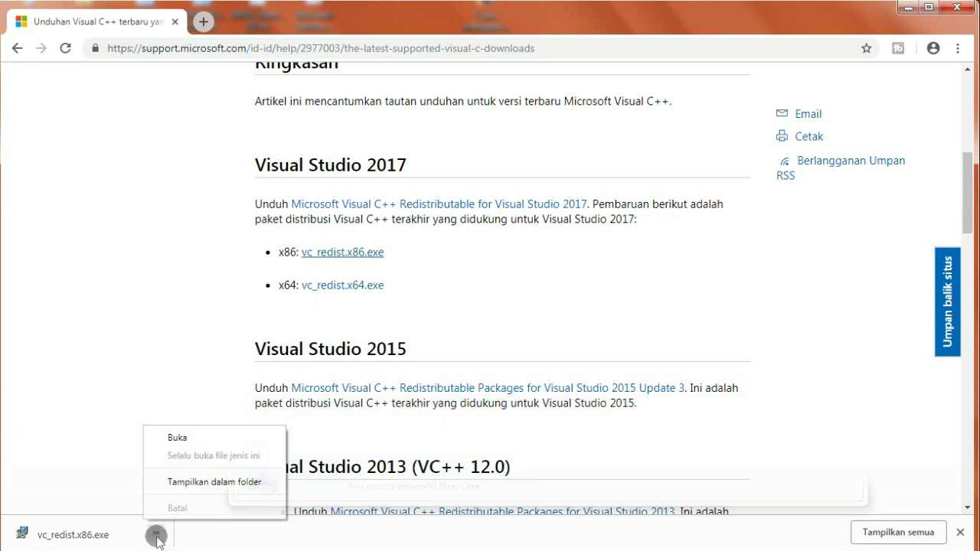
click(187, 483)
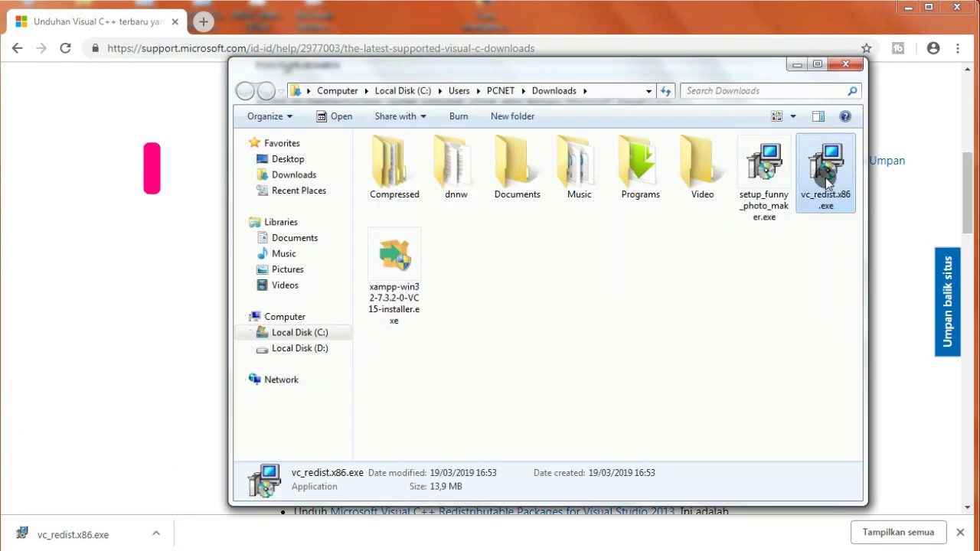
Step: Run vc_redist.x86.exe, install it with the license terms accepted, and close the setup and the Downloads folder
mouse_move(829, 179)
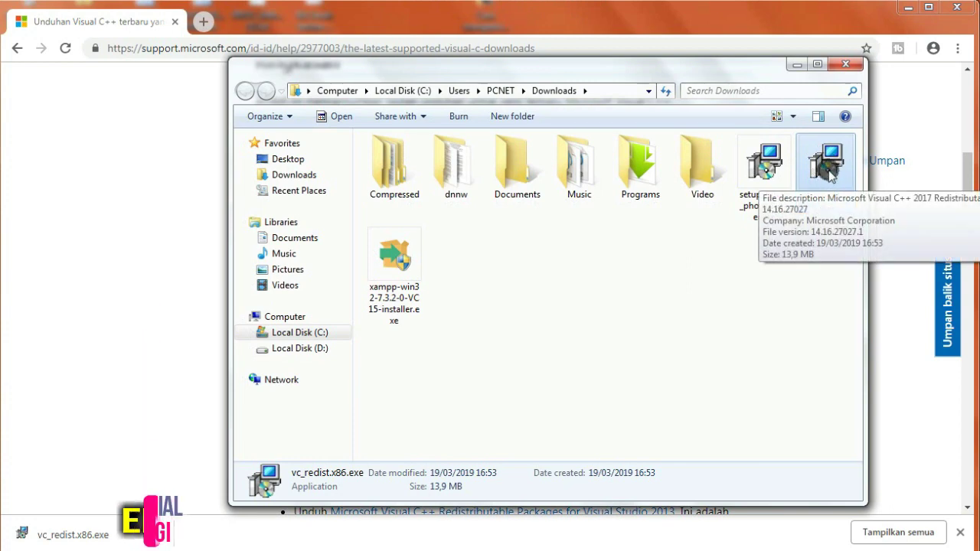
double_click(830, 178)
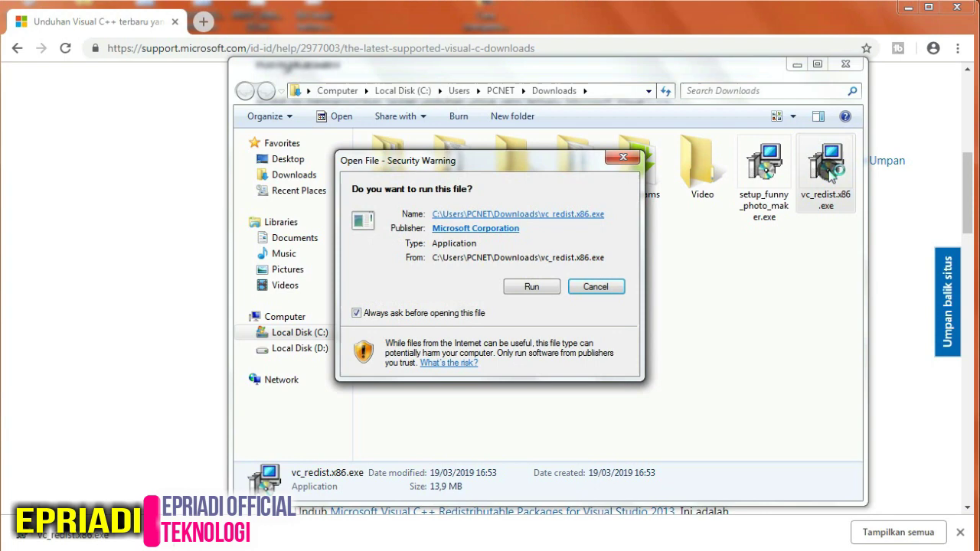
click(534, 285)
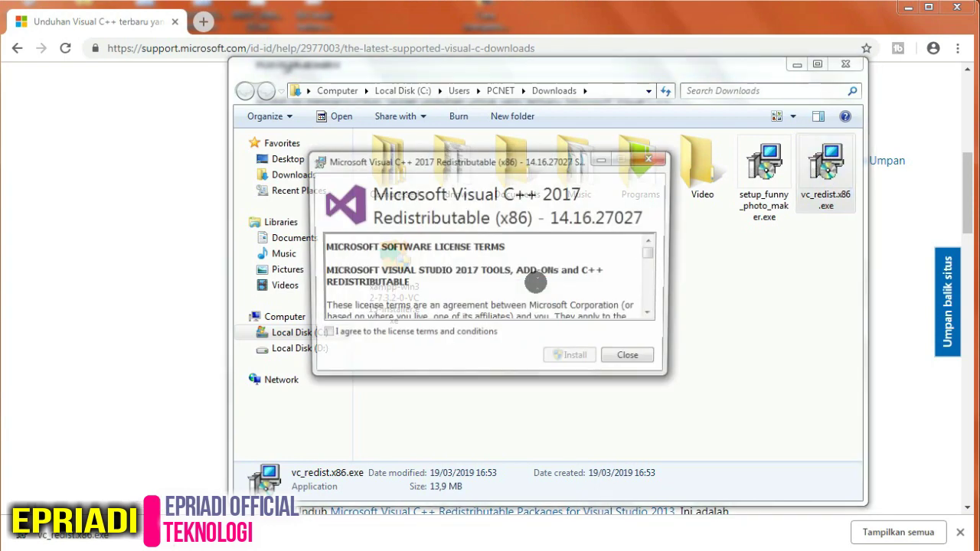
click(325, 335)
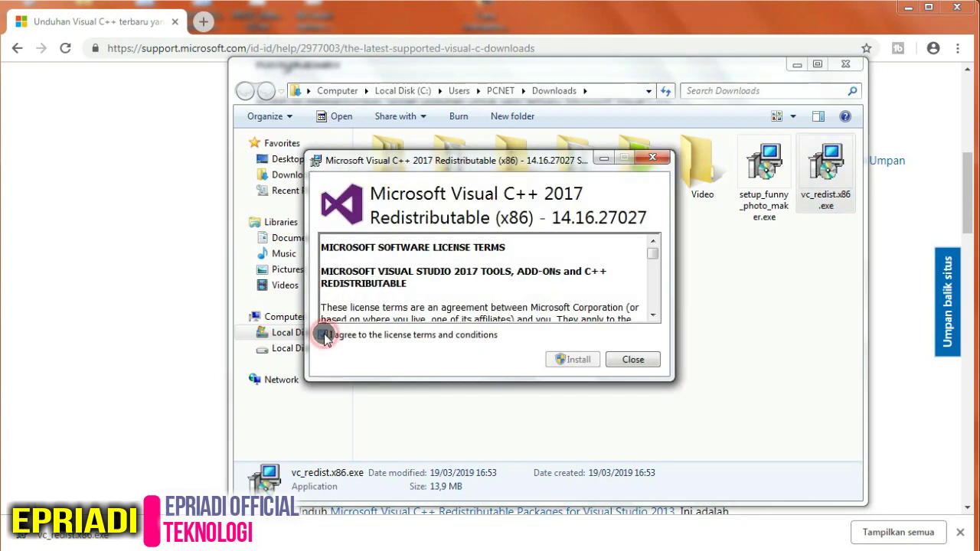
click(566, 359)
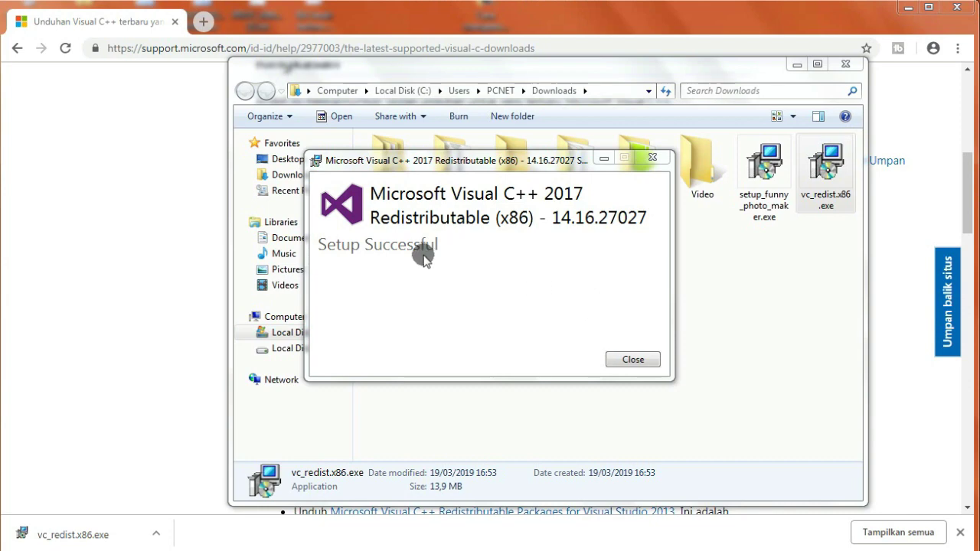
click(621, 363)
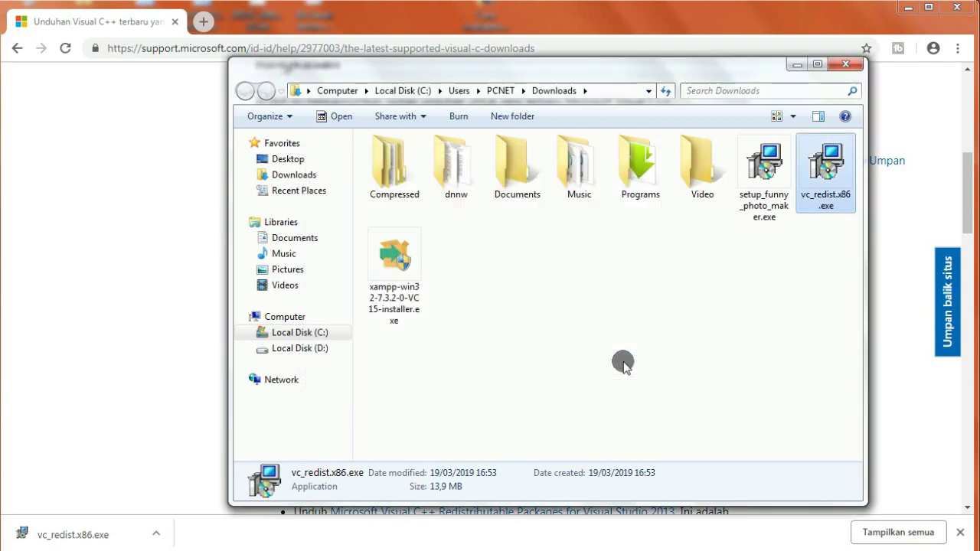
click(848, 66)
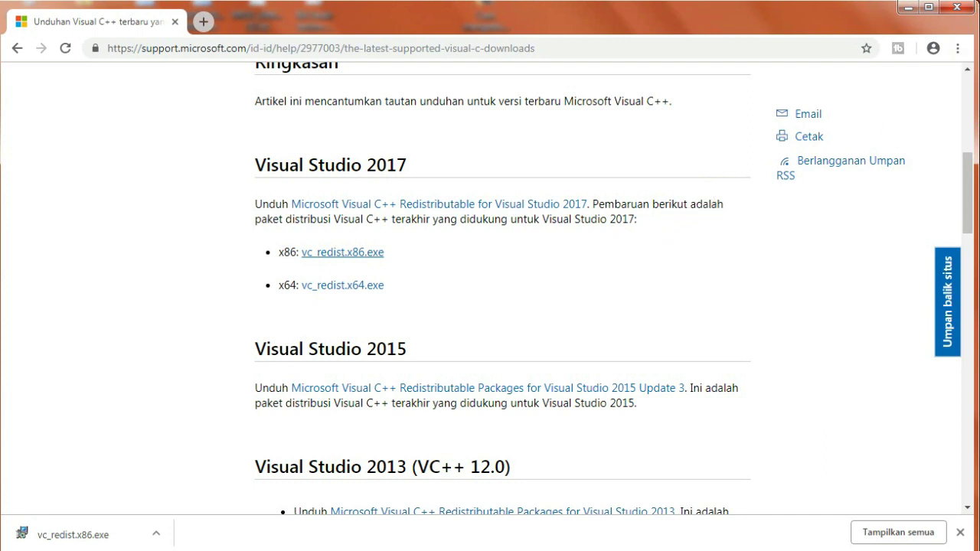
key(super)
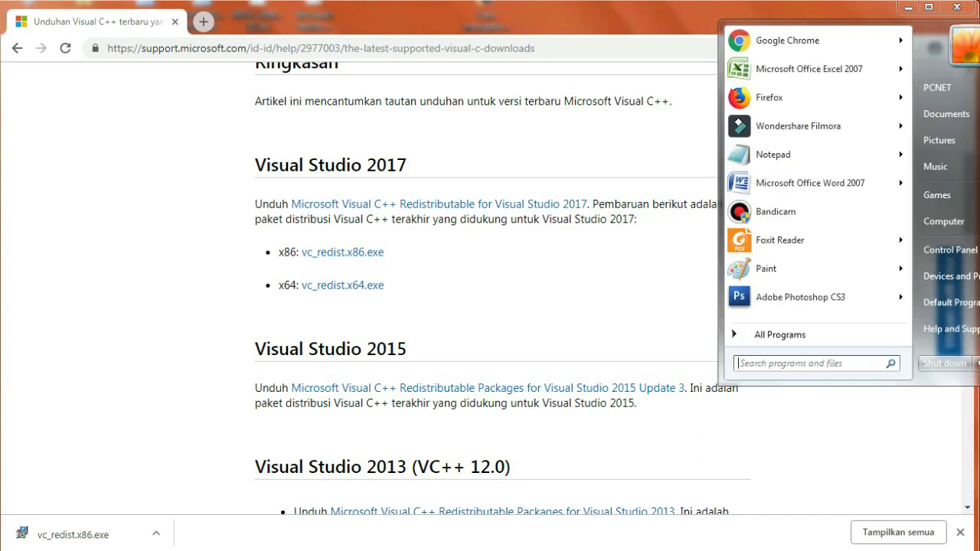
key(Escape)
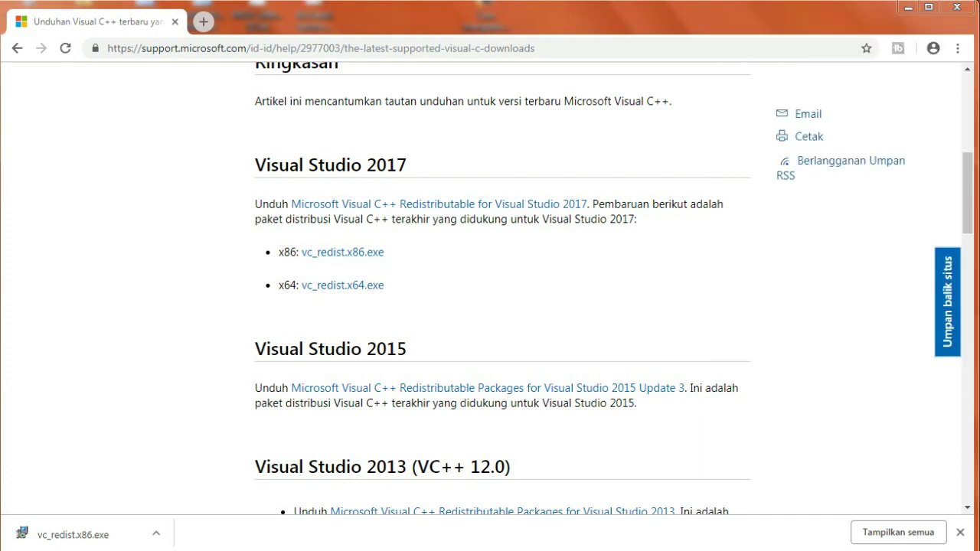
right_click(868, 1)
click(899, 225)
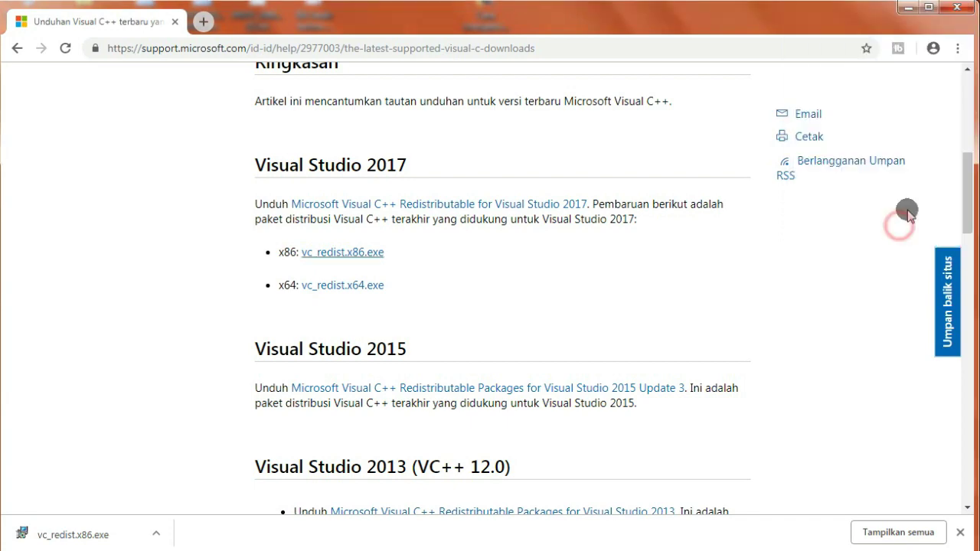
Step: Open the Windows list of installed programs and find the Microsoft Visual C++ entries
key(super)
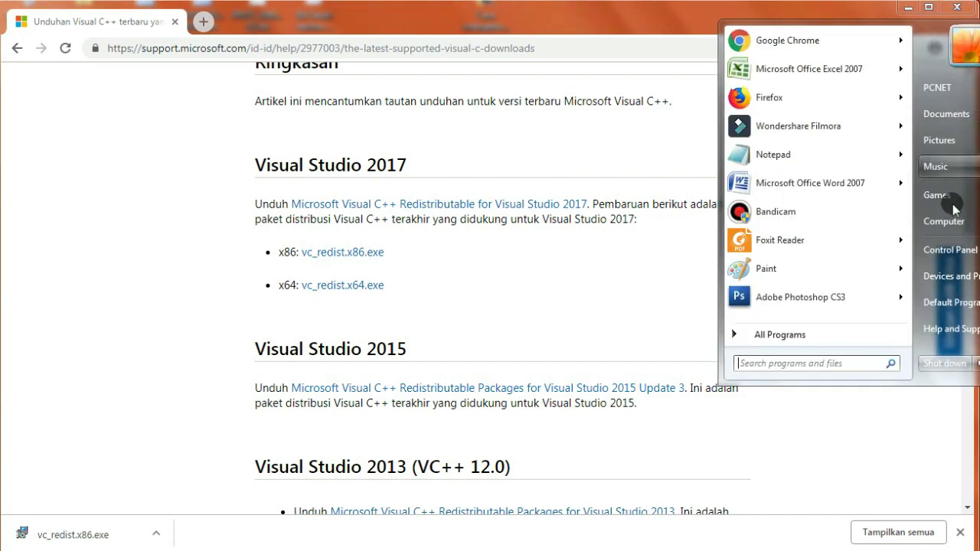
click(945, 251)
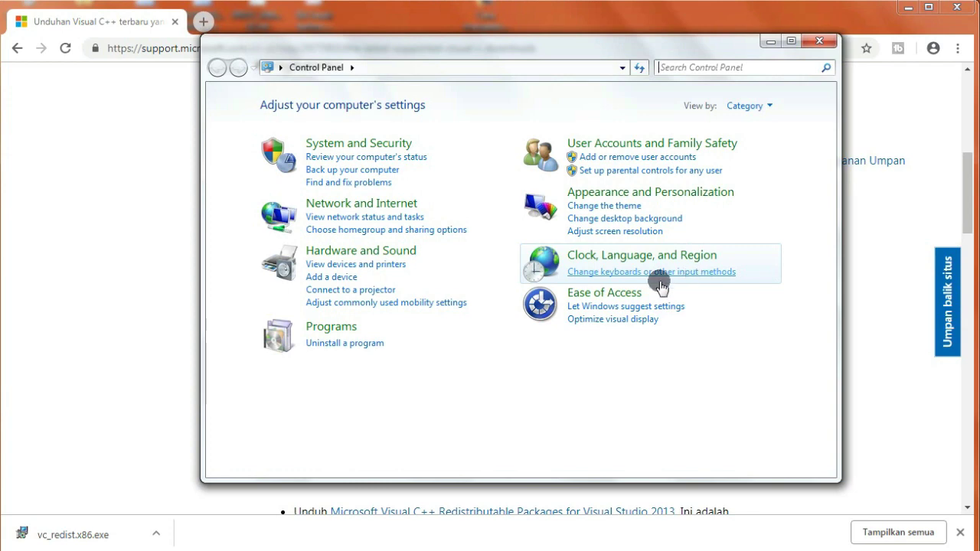
click(379, 346)
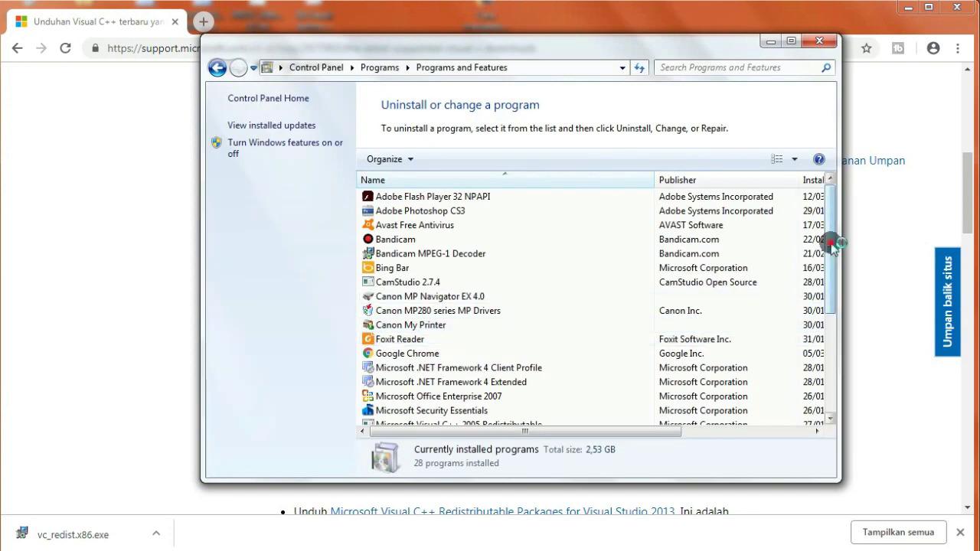
drag(831, 242, 828, 314)
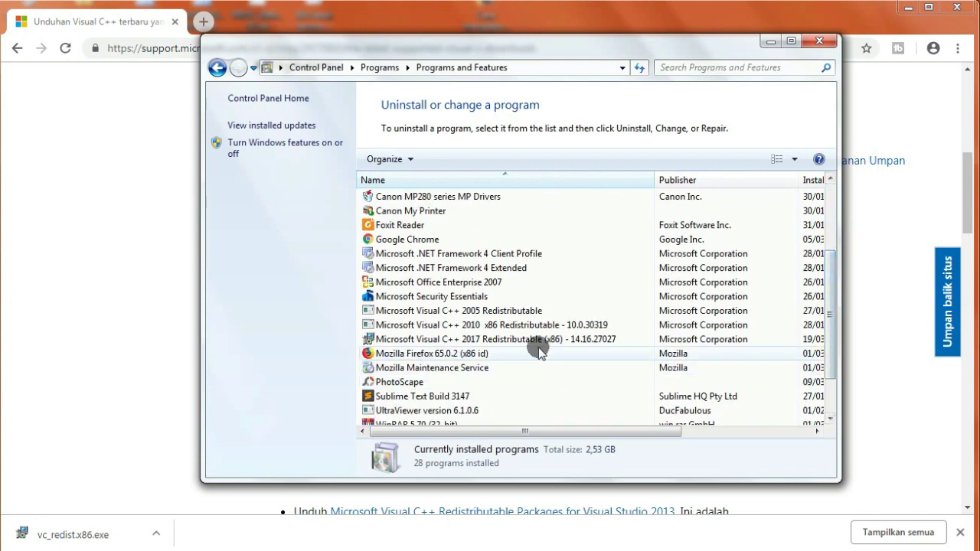
Step: Check the product versions of the Microsoft Visual C++ 2005, 2010 and 2017 Redistributable entries, and close the installed programs window
click(506, 326)
click(505, 339)
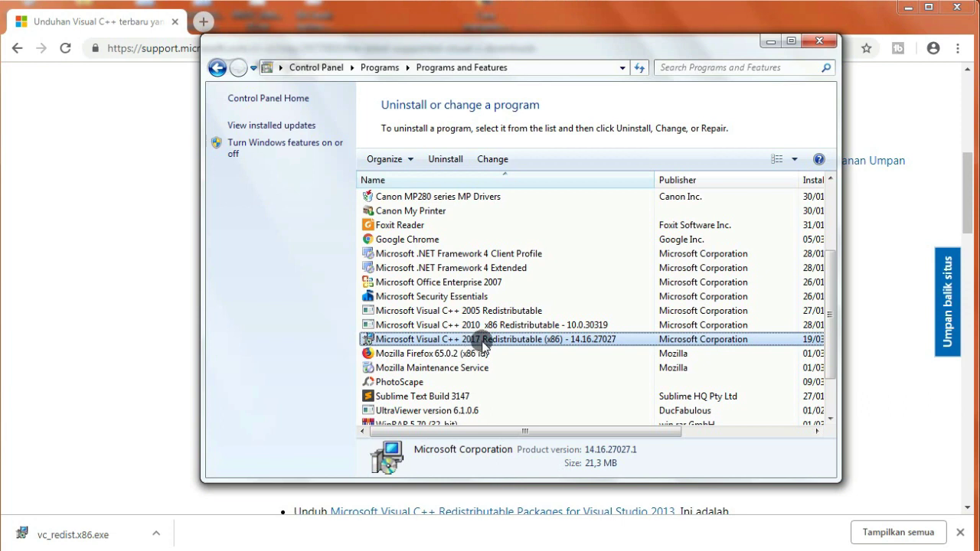
click(496, 324)
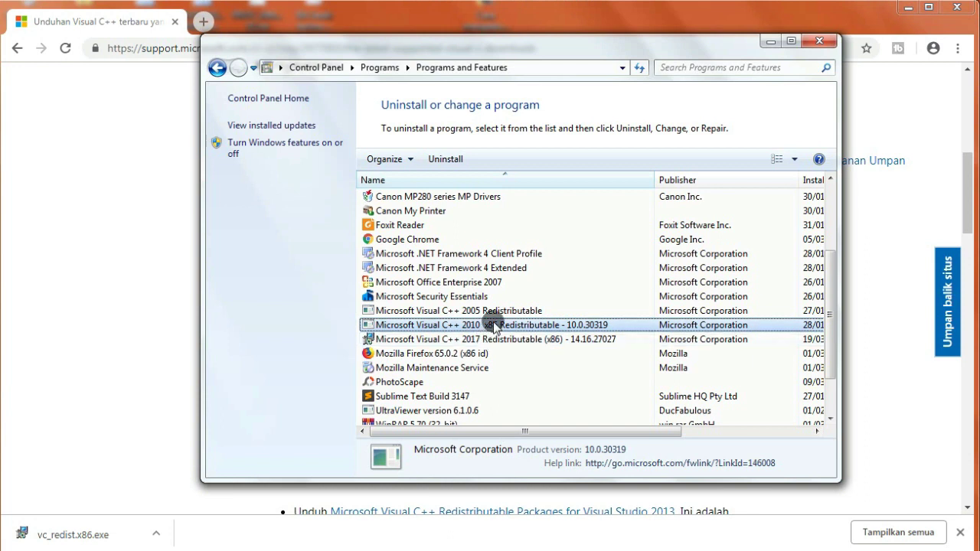
click(496, 311)
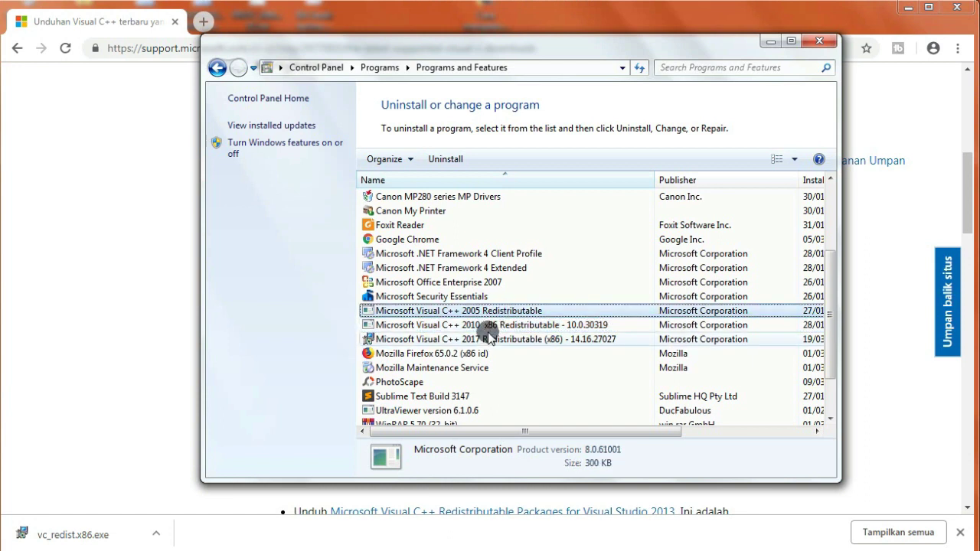
click(487, 339)
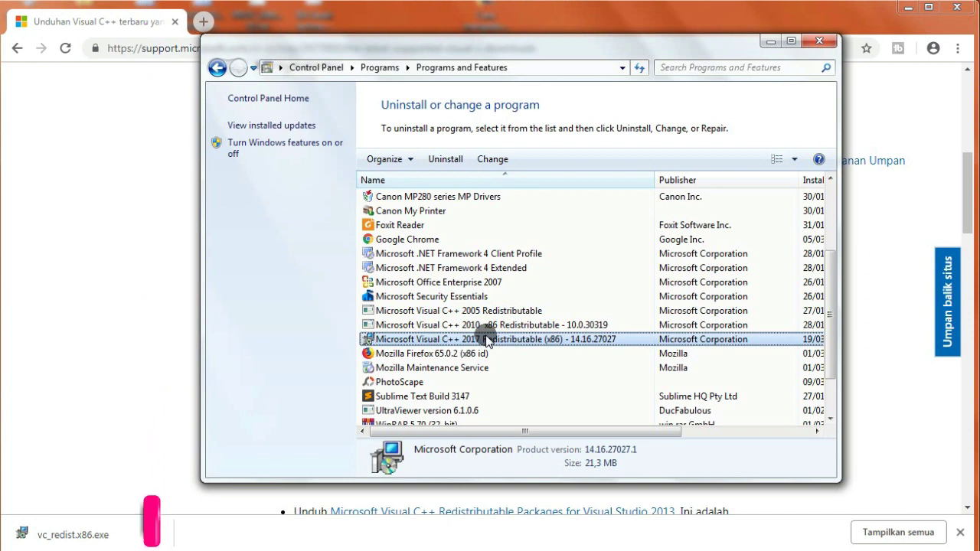
click(818, 41)
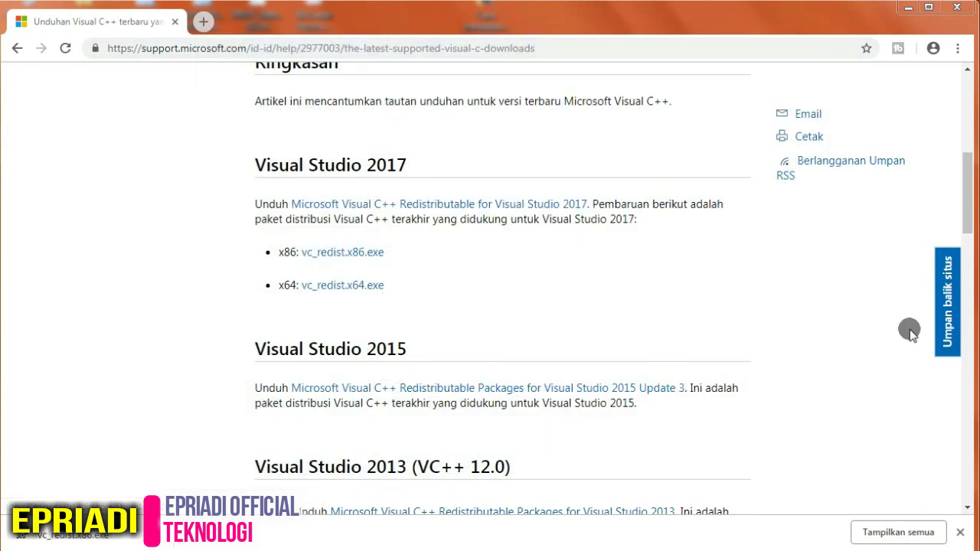
Step: Look through the support page's download sections for Visual Studio 2015, 2013, 2012, 2010 and 2008
scroll(957, 229, down, 3)
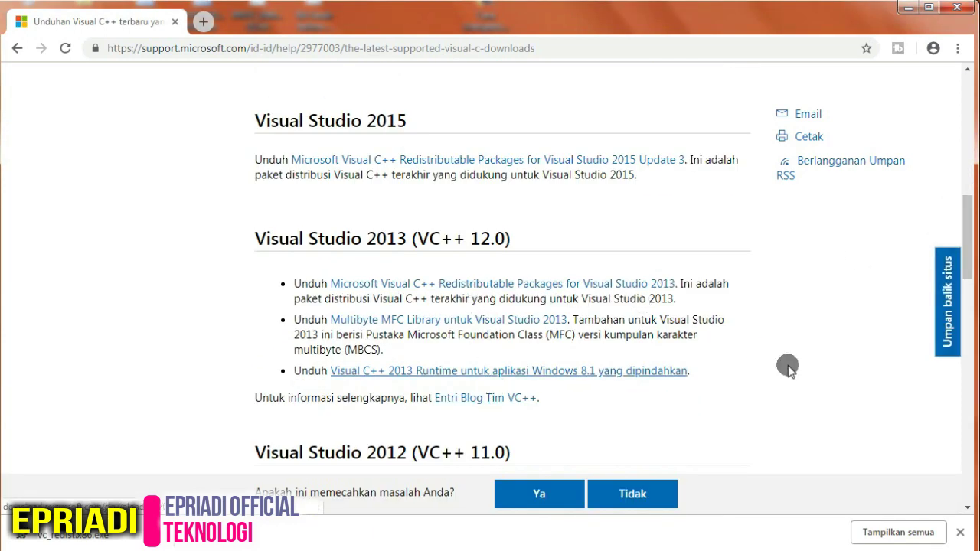
drag(968, 268, 964, 314)
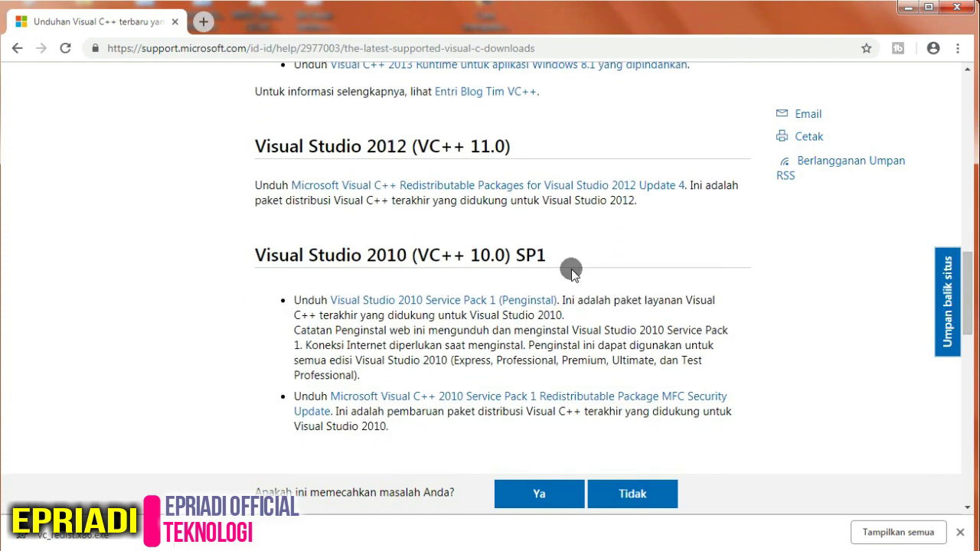
drag(966, 295, 965, 335)
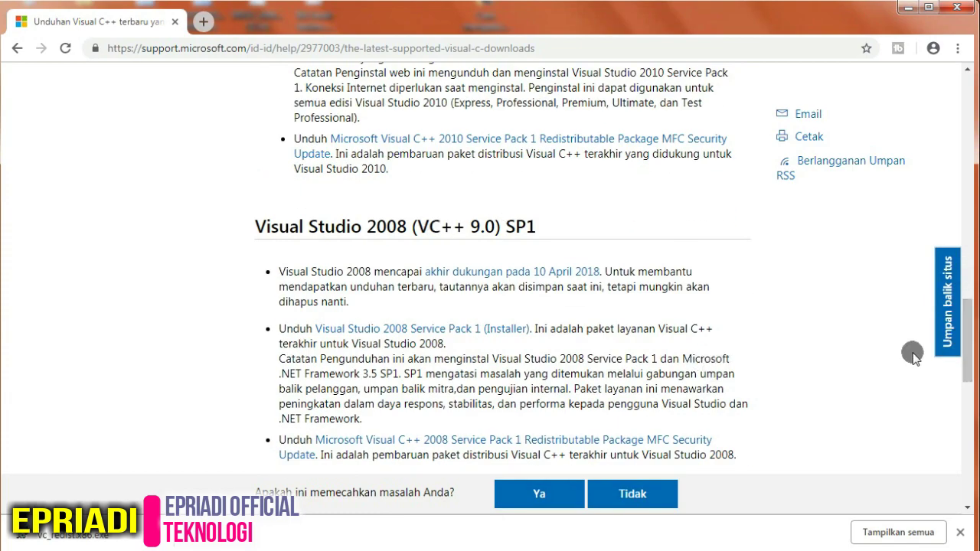
drag(969, 357, 961, 201)
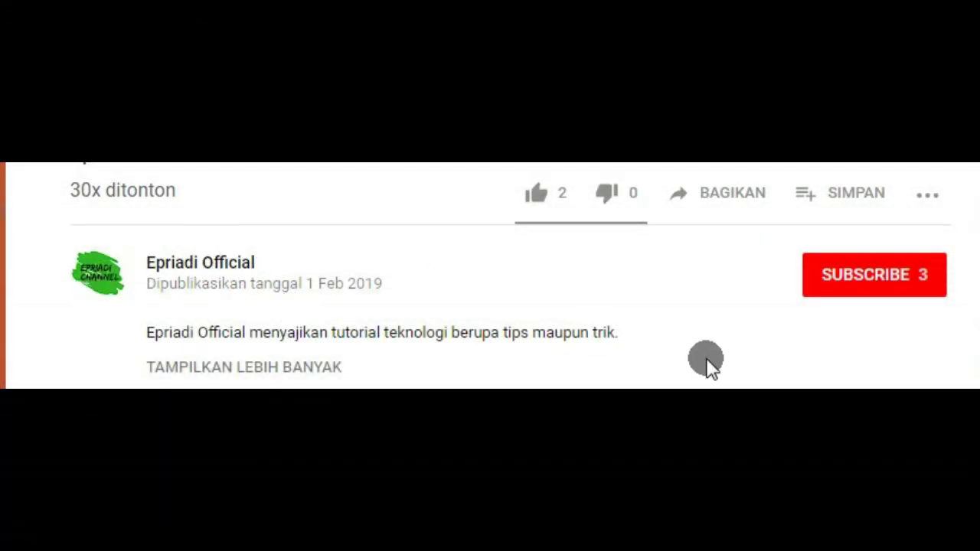
click(833, 290)
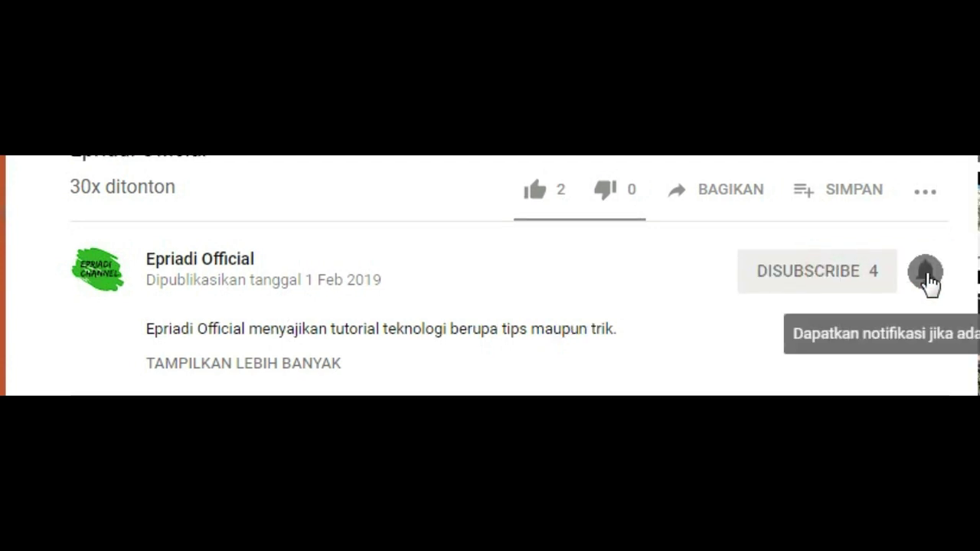